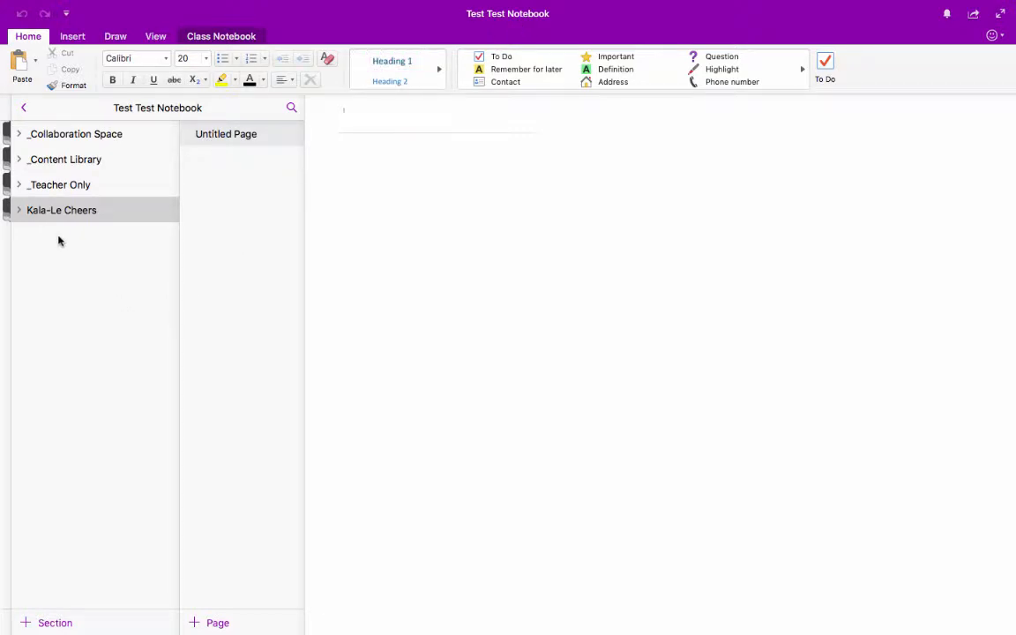
Step: Look through the Homework, Quizzes, Test, Unit 1 and Assignments sections in the student's section group, then collapse the group
click(18, 213)
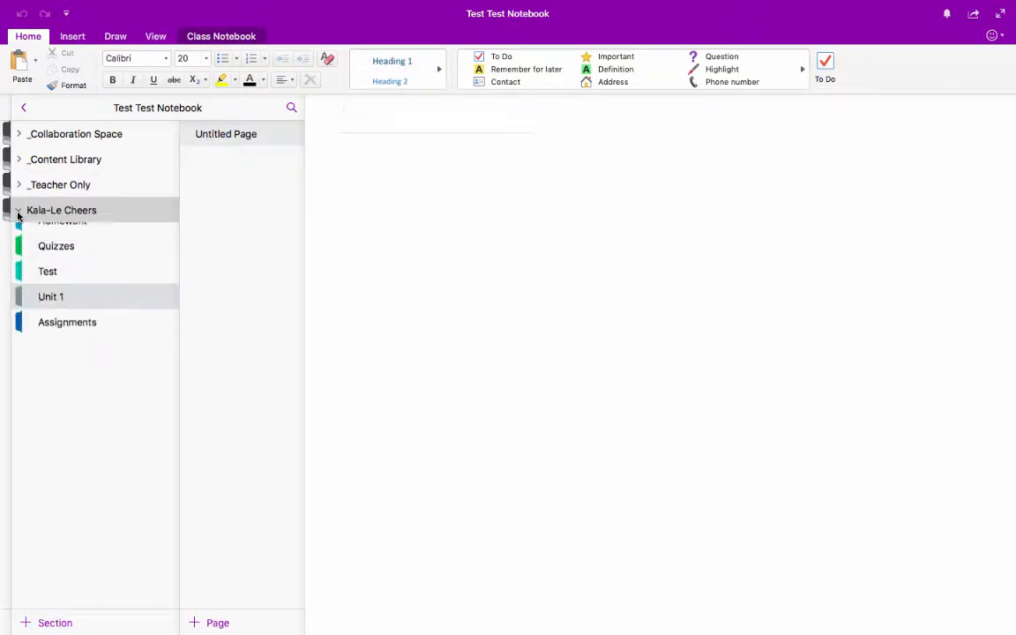
click(52, 236)
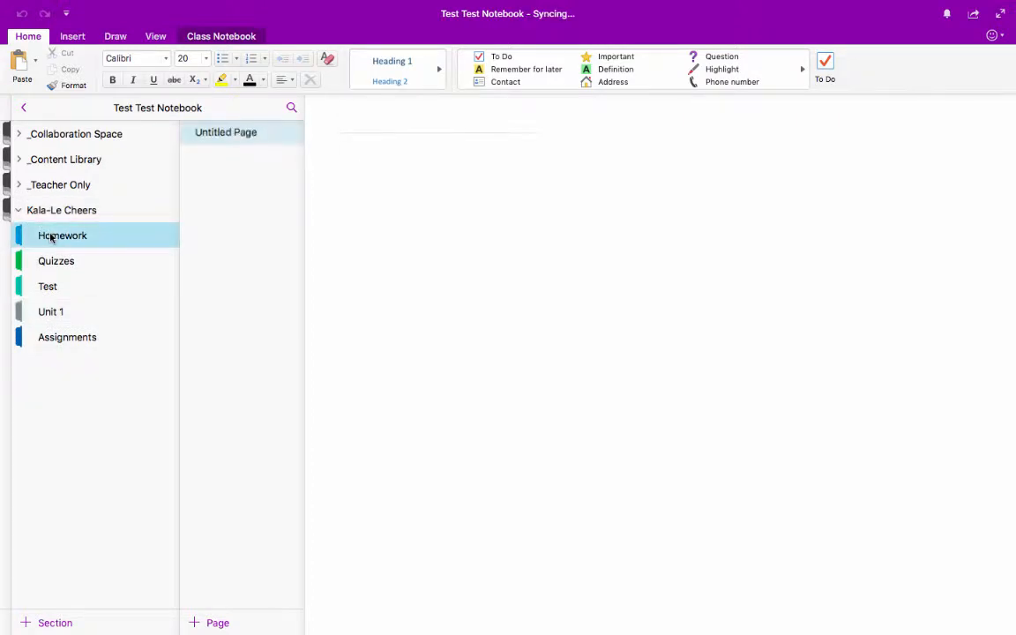
click(67, 269)
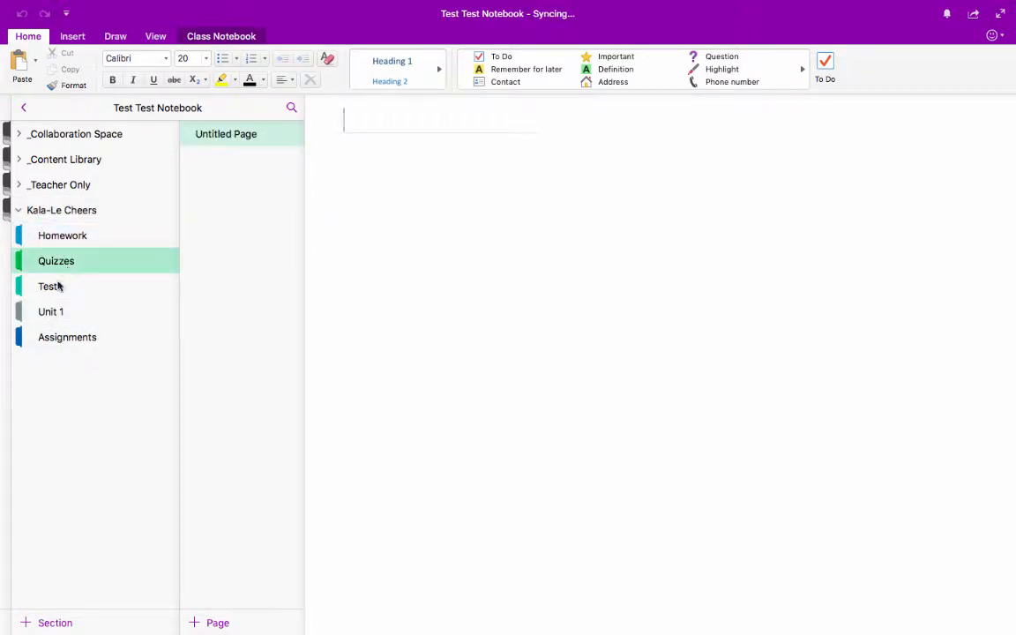
click(50, 293)
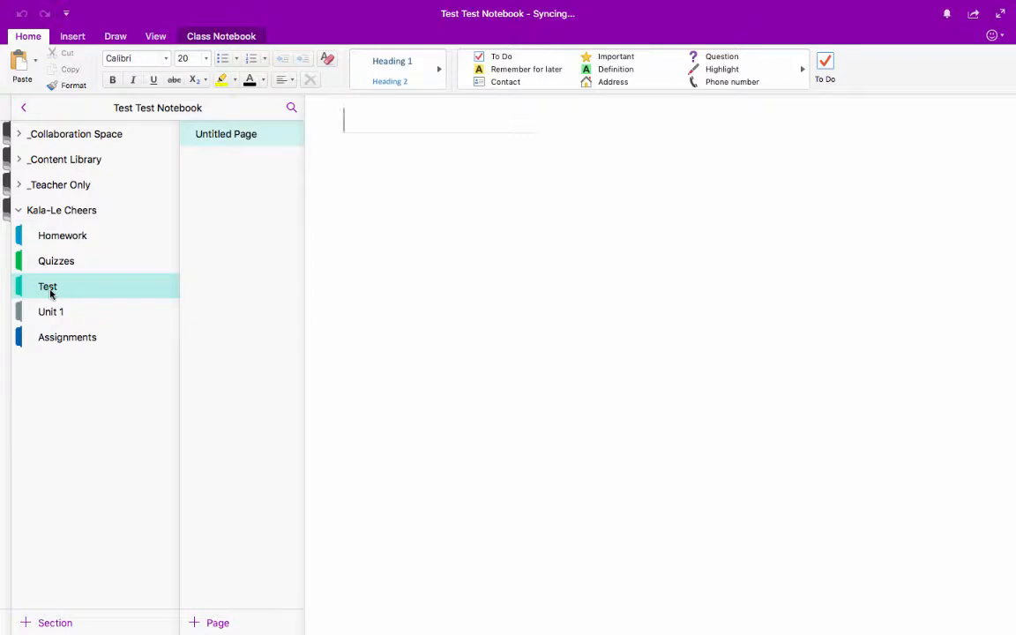
click(20, 212)
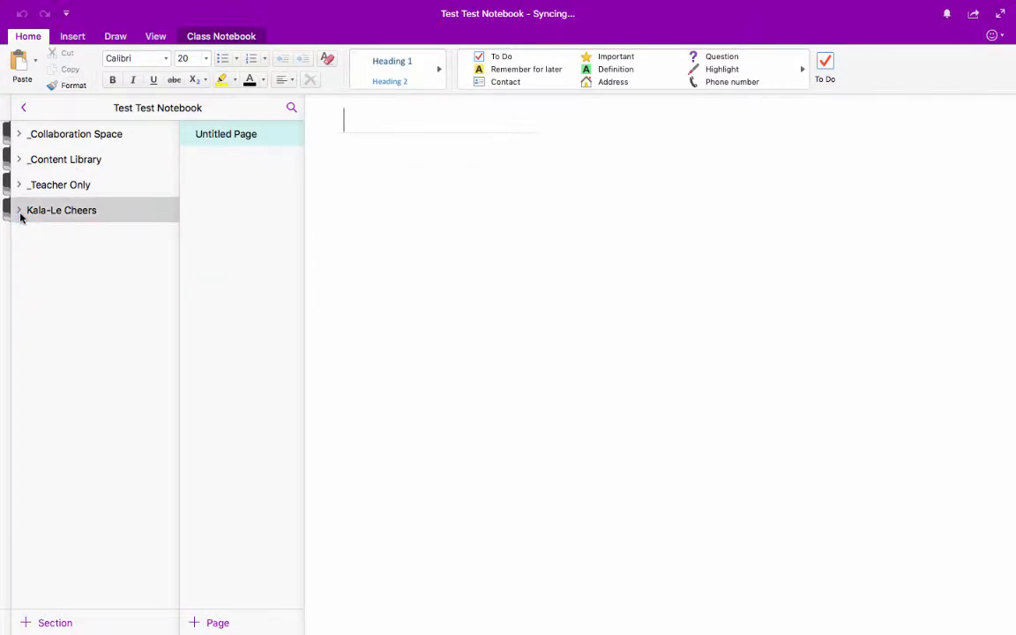
click(21, 215)
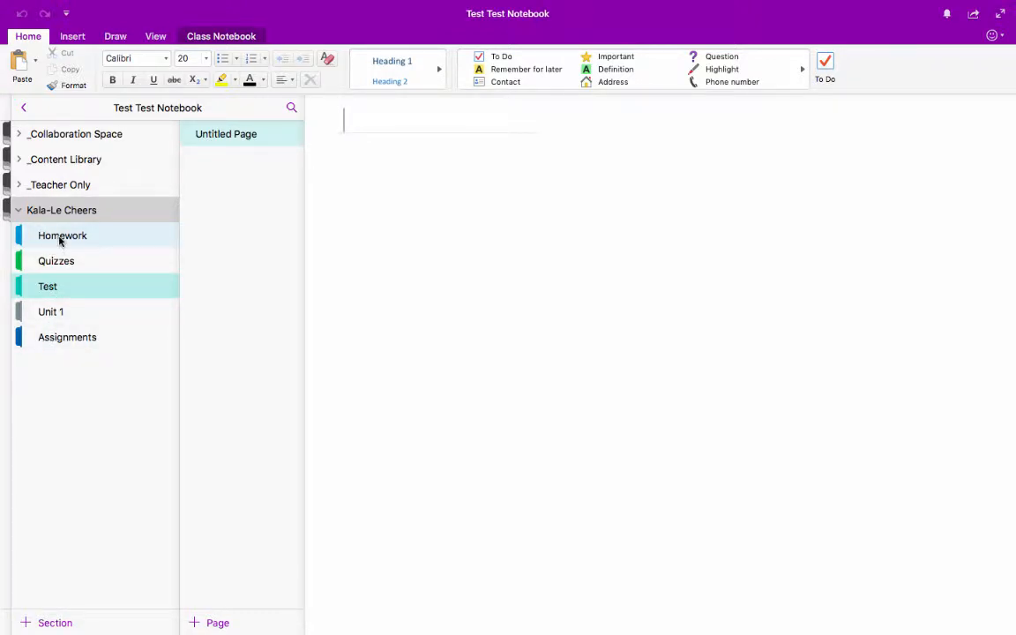
click(60, 240)
click(57, 262)
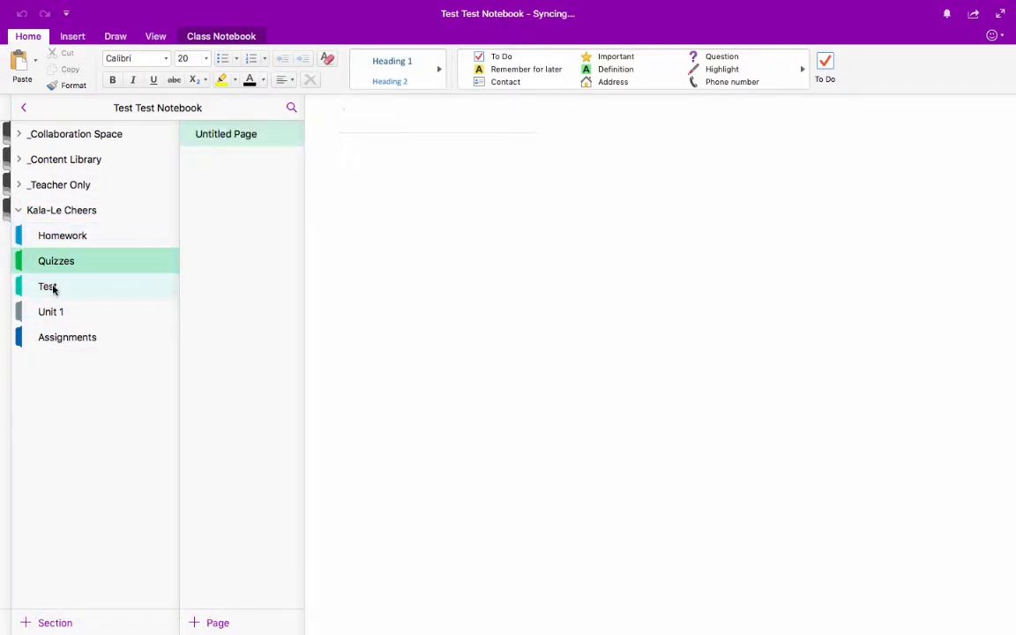
click(47, 288)
click(56, 311)
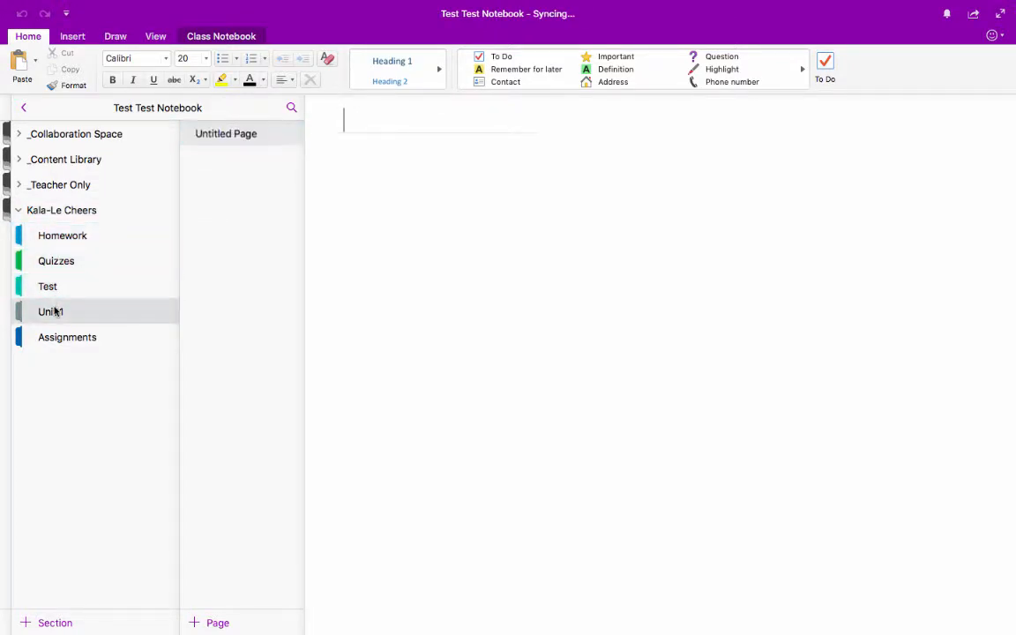
click(59, 339)
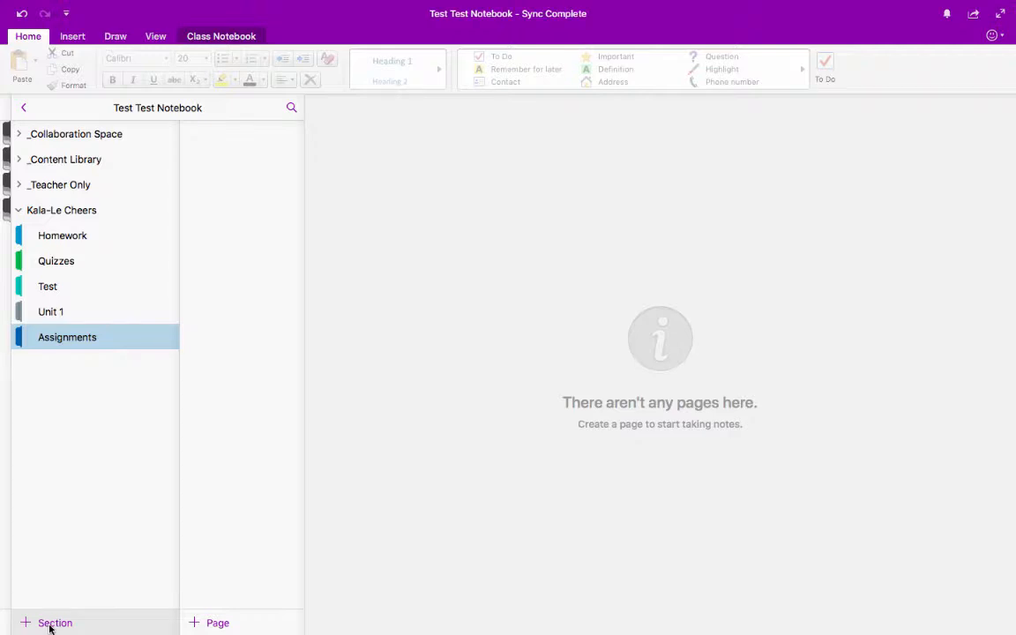
click(17, 215)
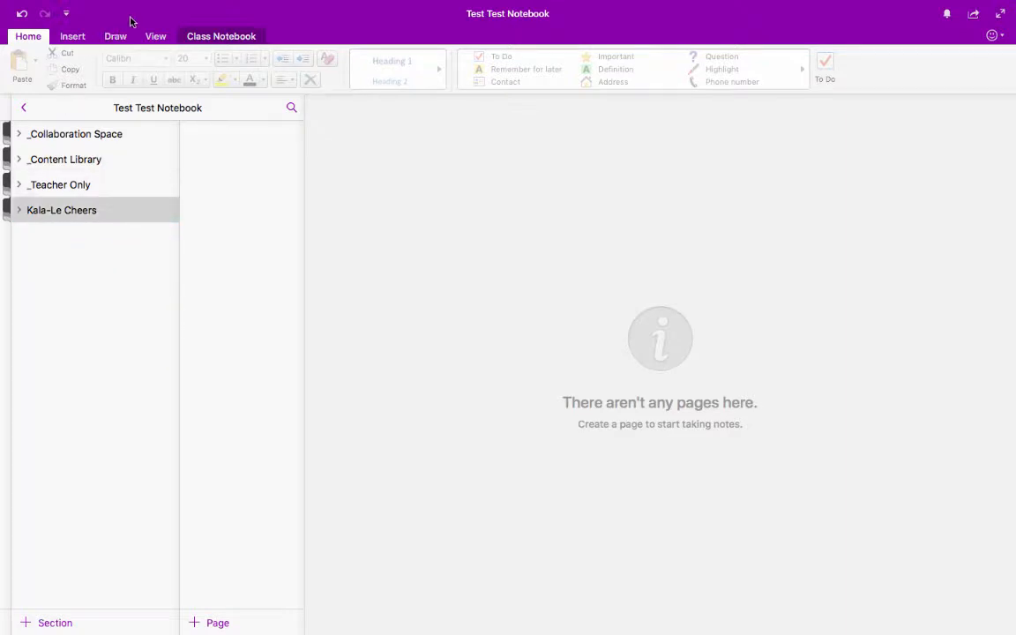
click(225, 39)
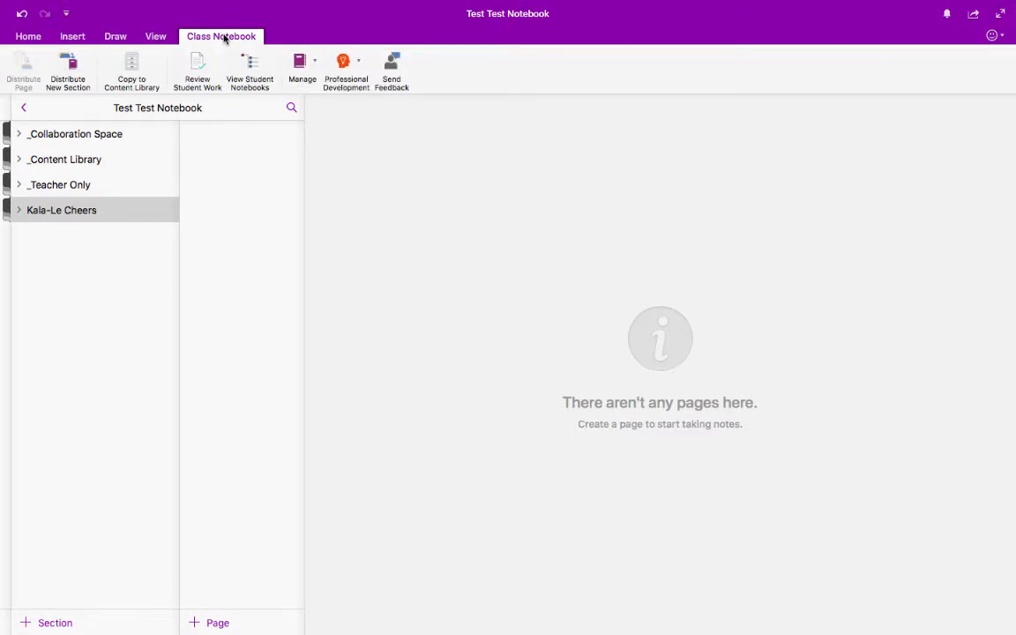
click(66, 70)
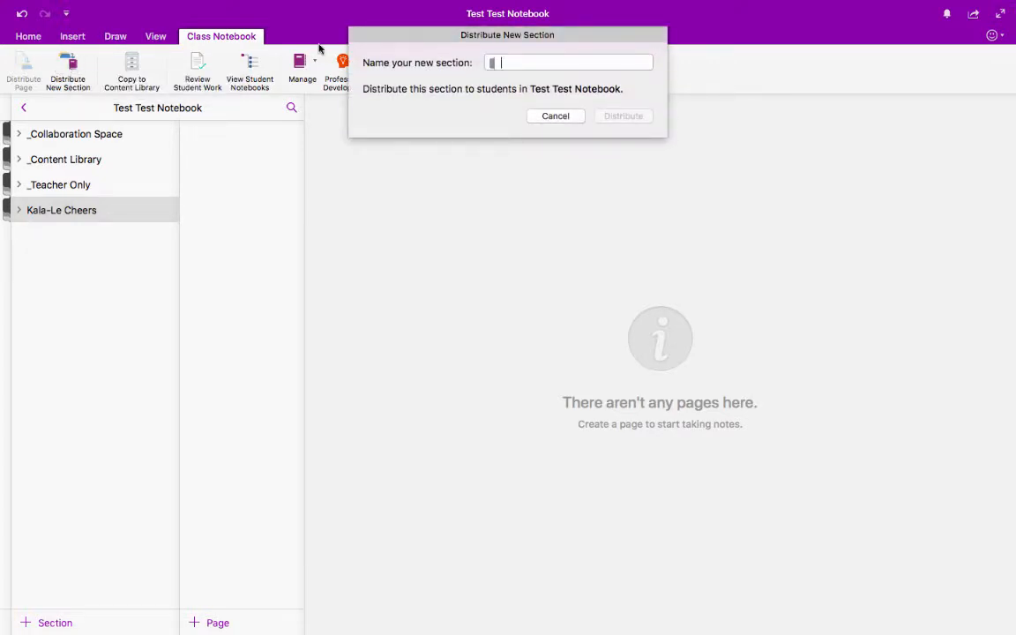
text(Unit)
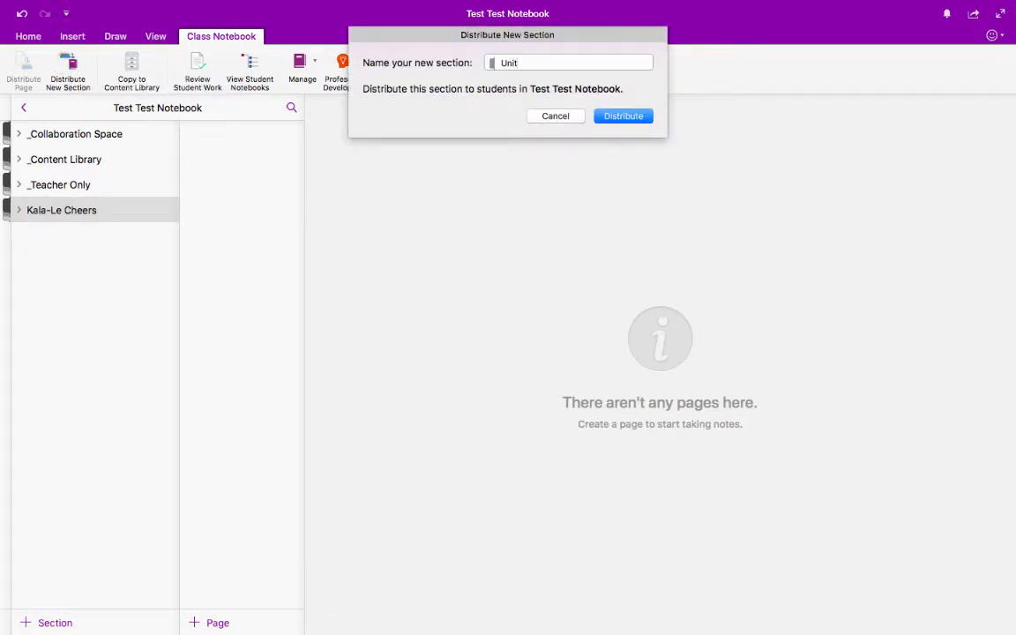
text( 2)
click(614, 117)
click(569, 117)
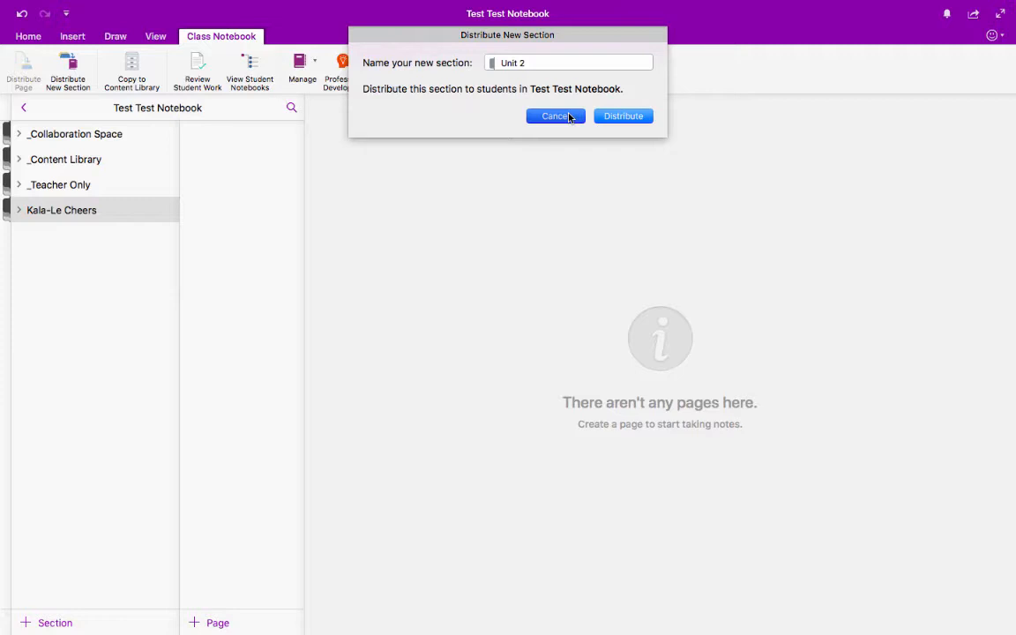
click(568, 117)
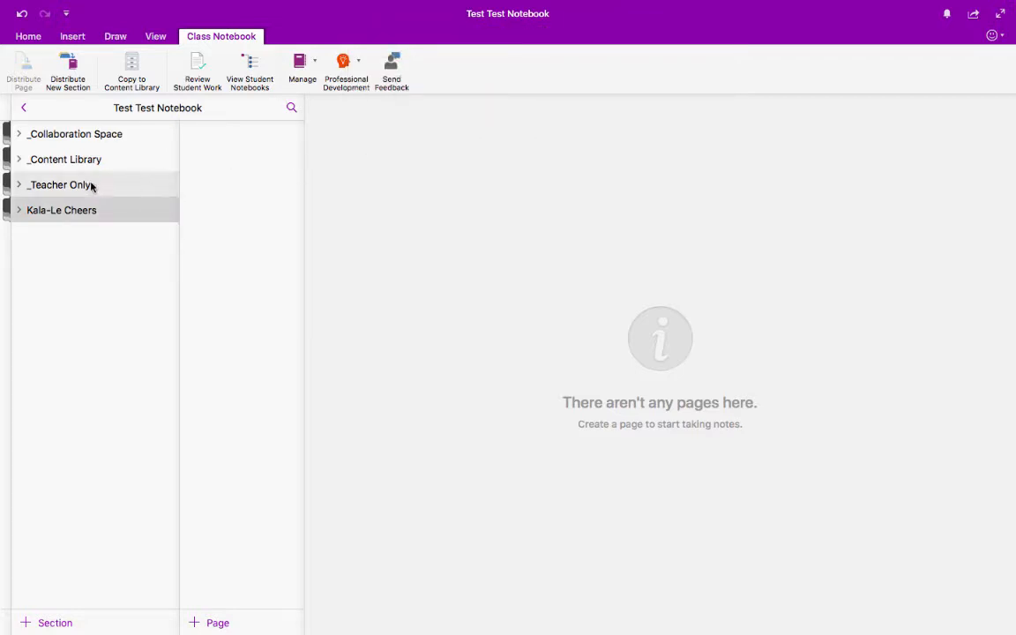
Step: Expand the student's section group and the _Content Library, and open the untitled page in the Assignments 1st Q section
click(19, 210)
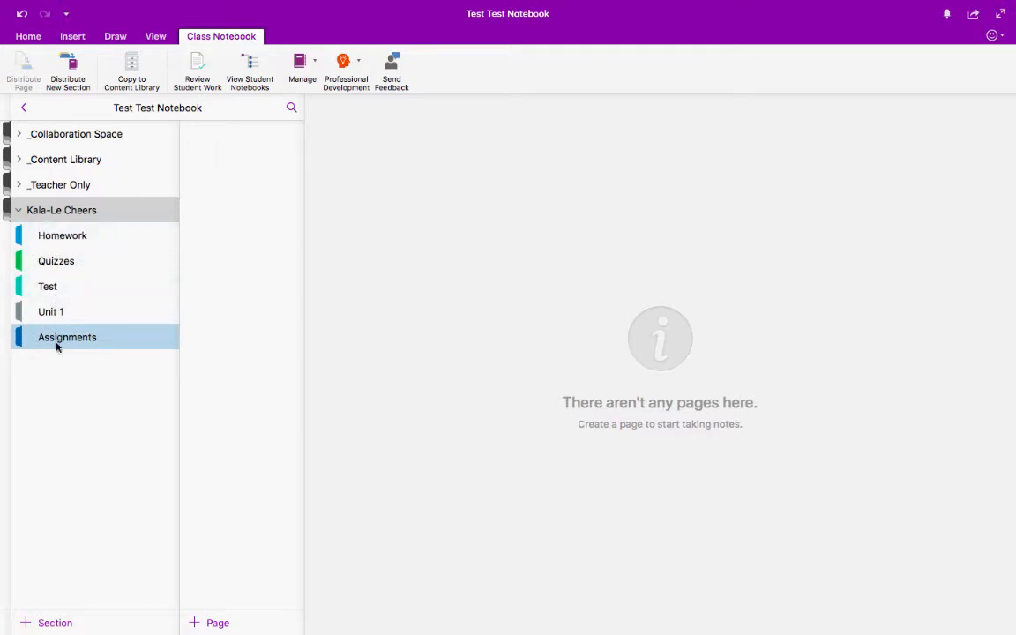
click(19, 160)
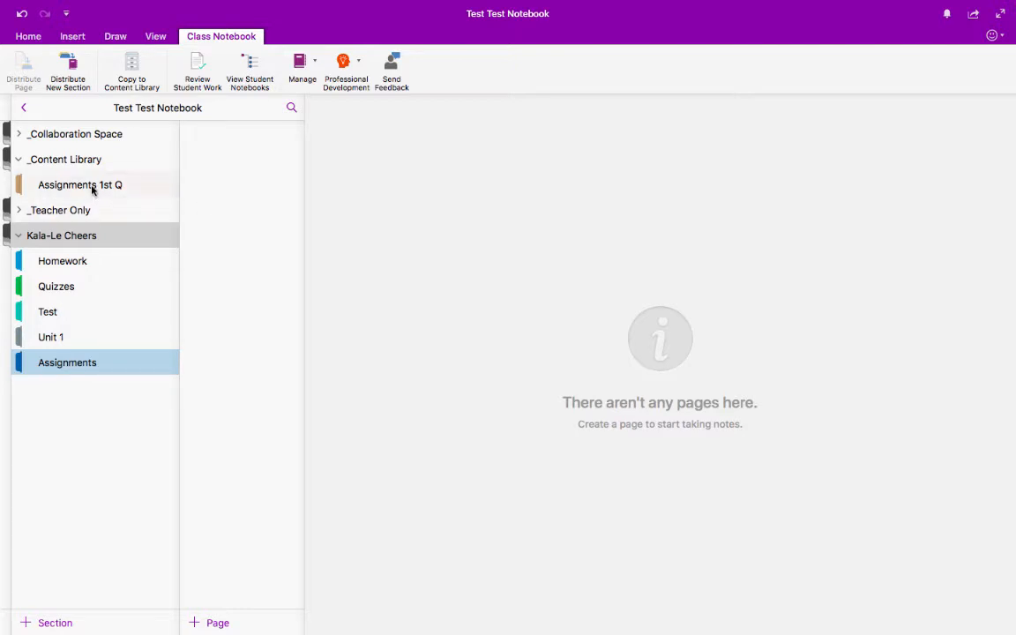
click(18, 211)
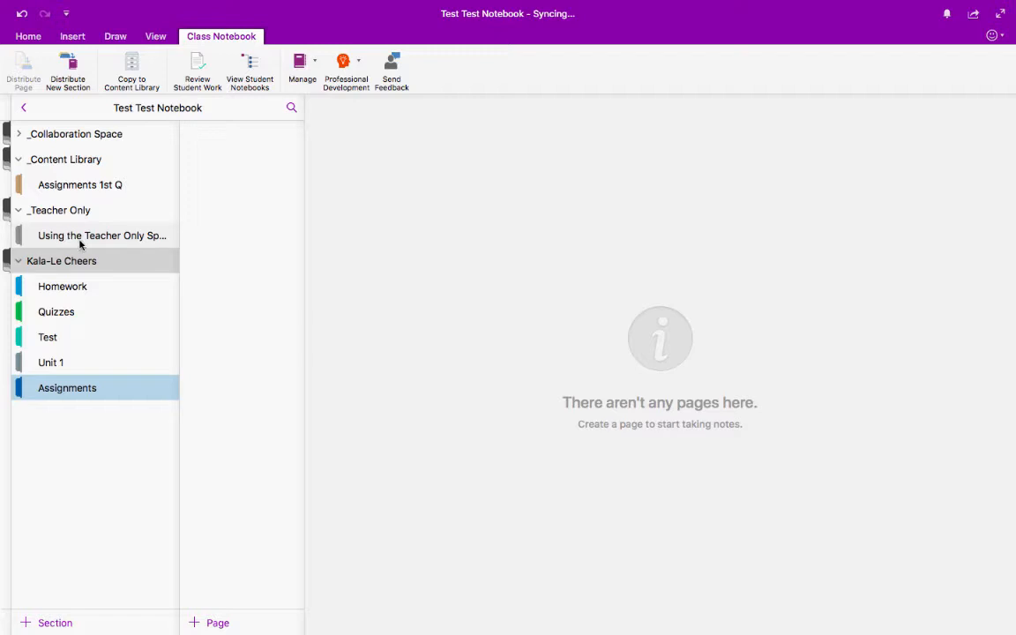
click(18, 210)
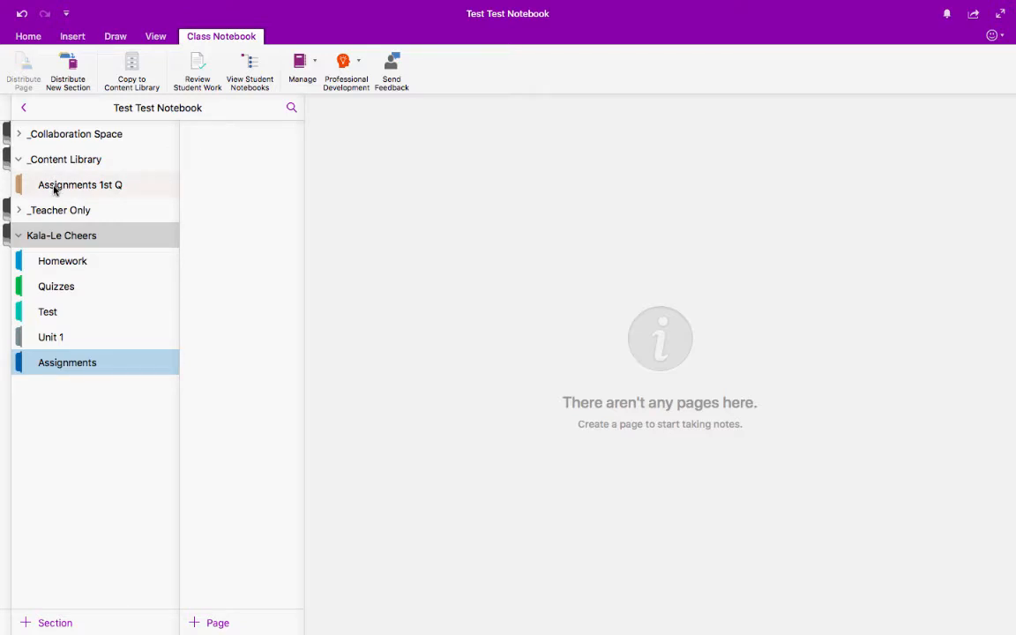
click(54, 187)
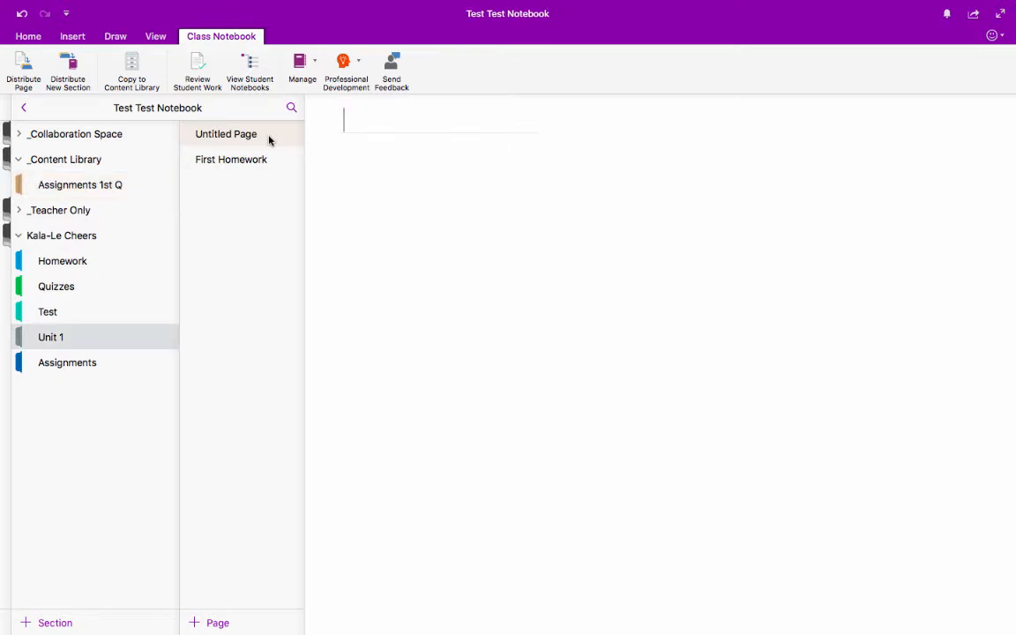
click(88, 188)
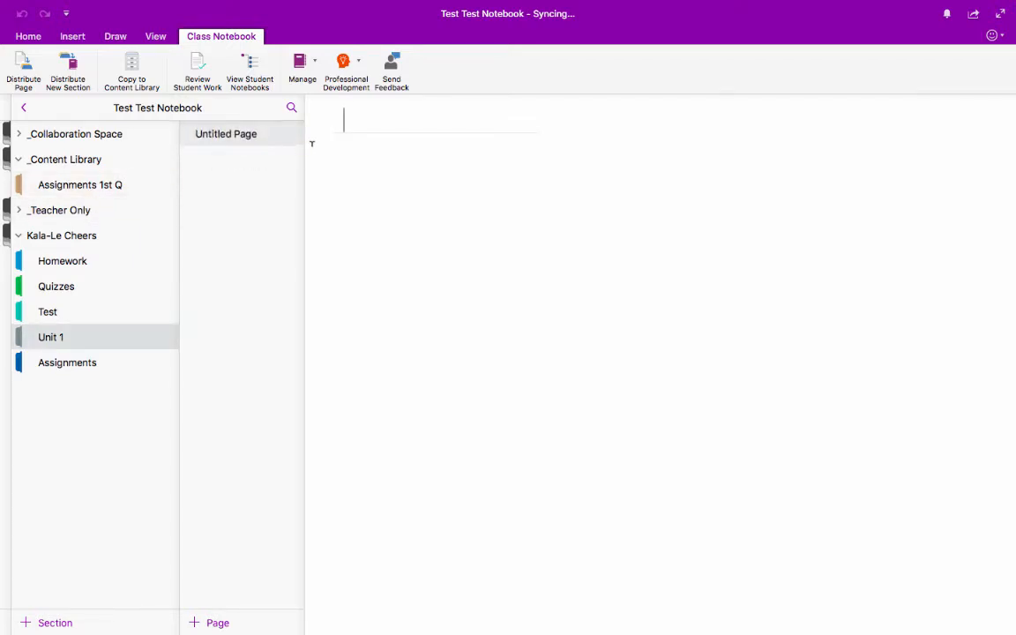
click(100, 185)
click(215, 139)
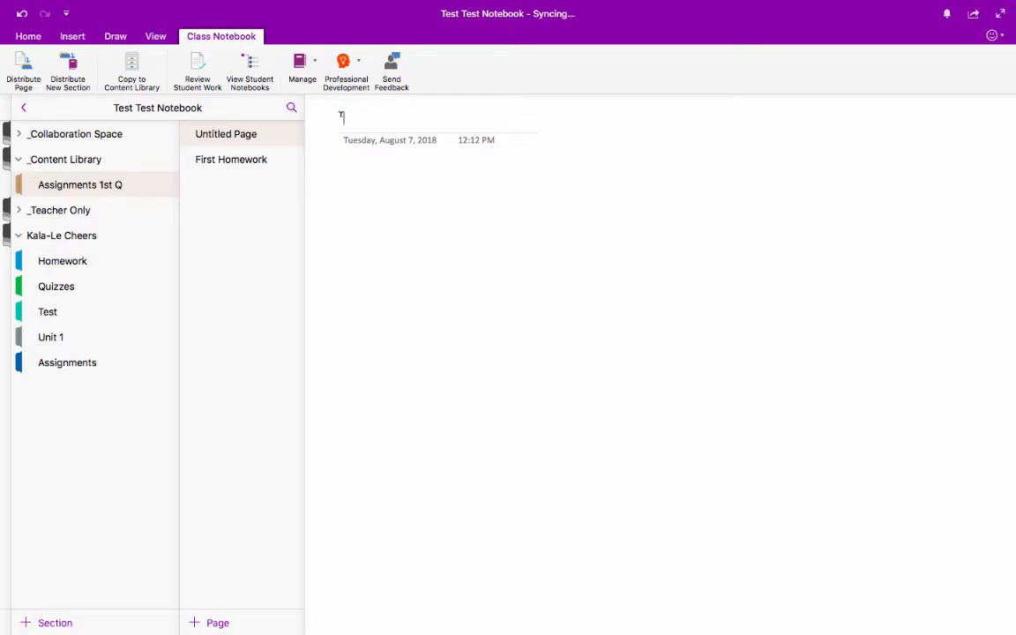
Step: Title the untitled page "Unit 1 Homework 2"
text(U)
click(340, 116)
text(Unit)
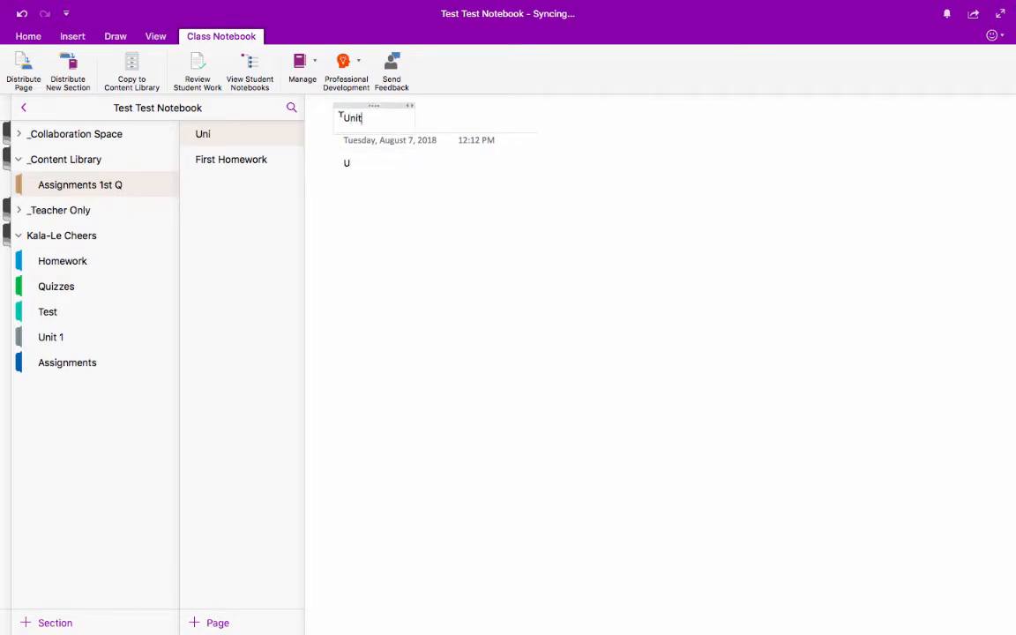
text( 1)
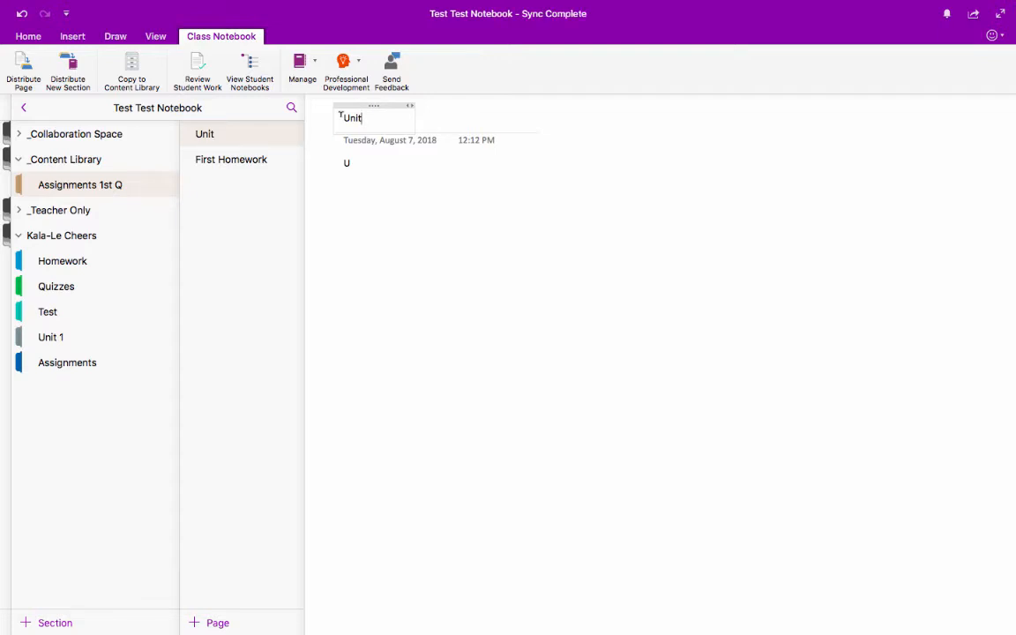
text( Ho)
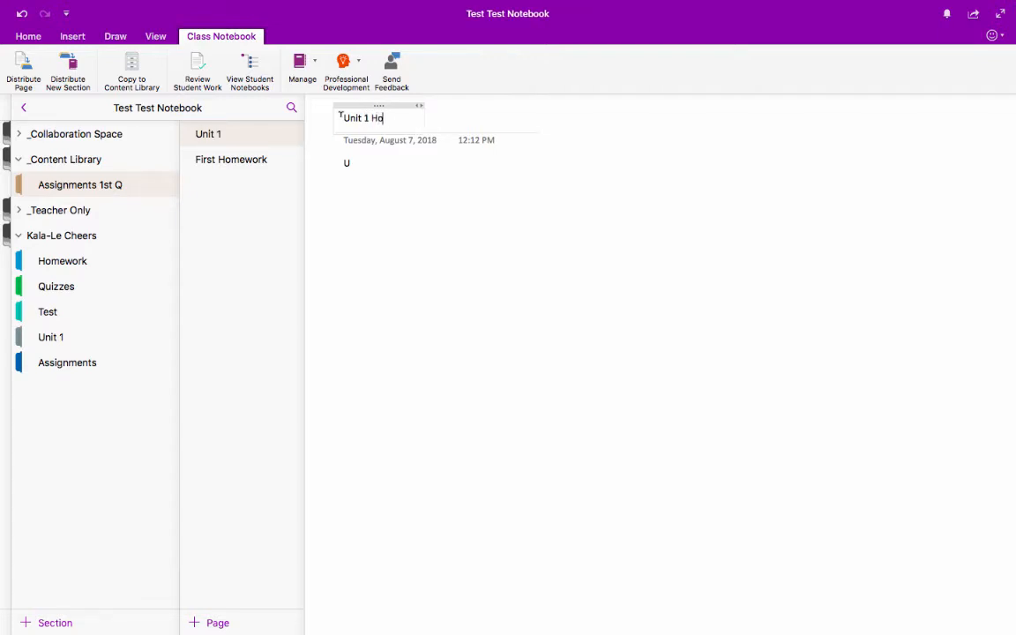
text(mework)
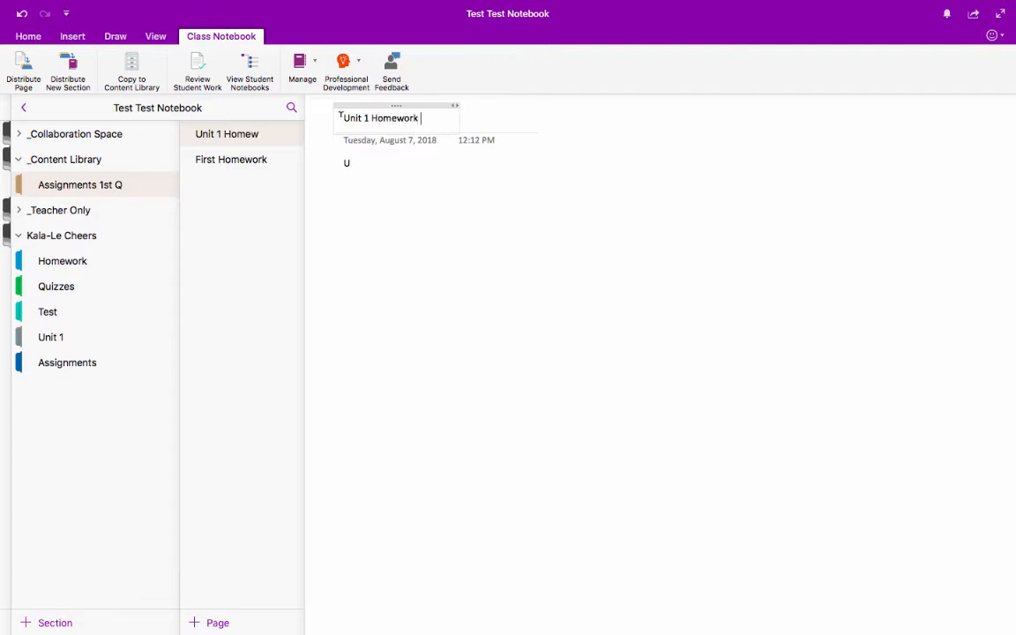
text( 2)
Step: Replace the stray letter in the page body with the question "How was your day?"
click(361, 203)
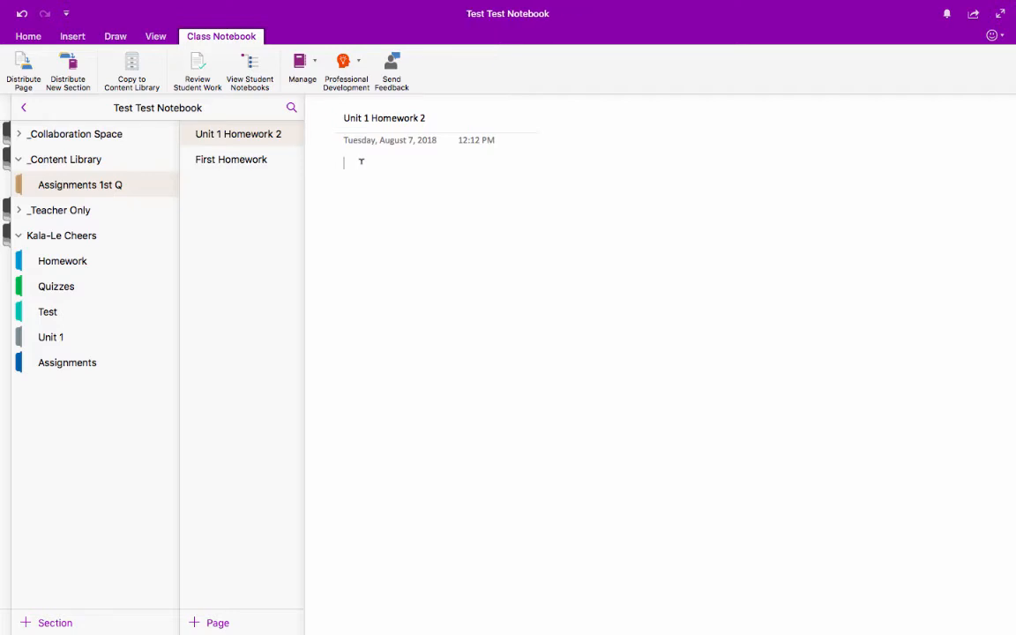
text(How w)
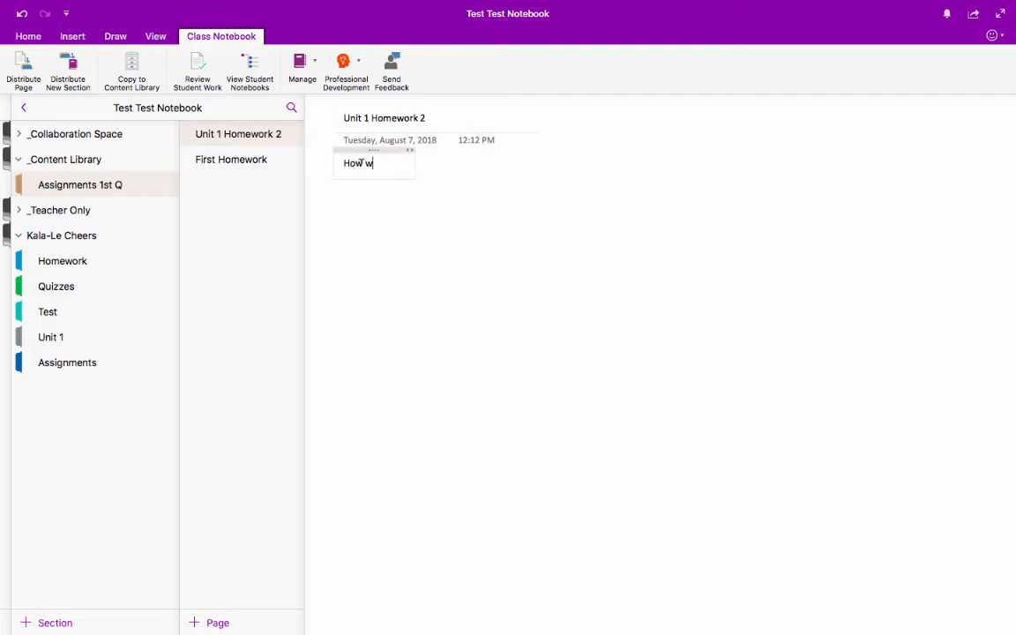
text(as your day?)
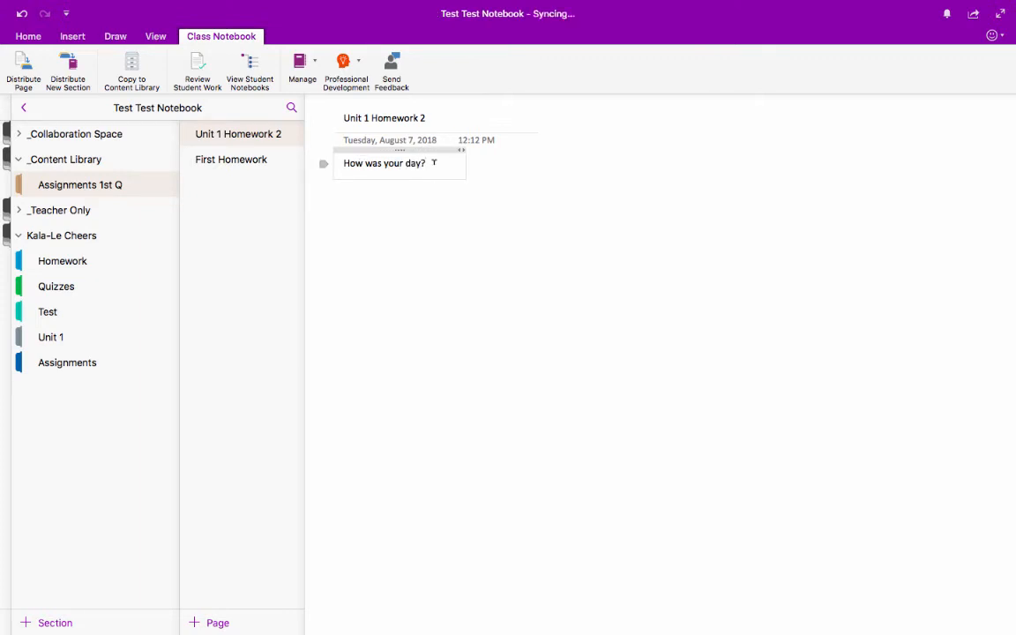
Step: Set the font size of the "How was your day?" question to 20
drag(430, 164, 235, 138)
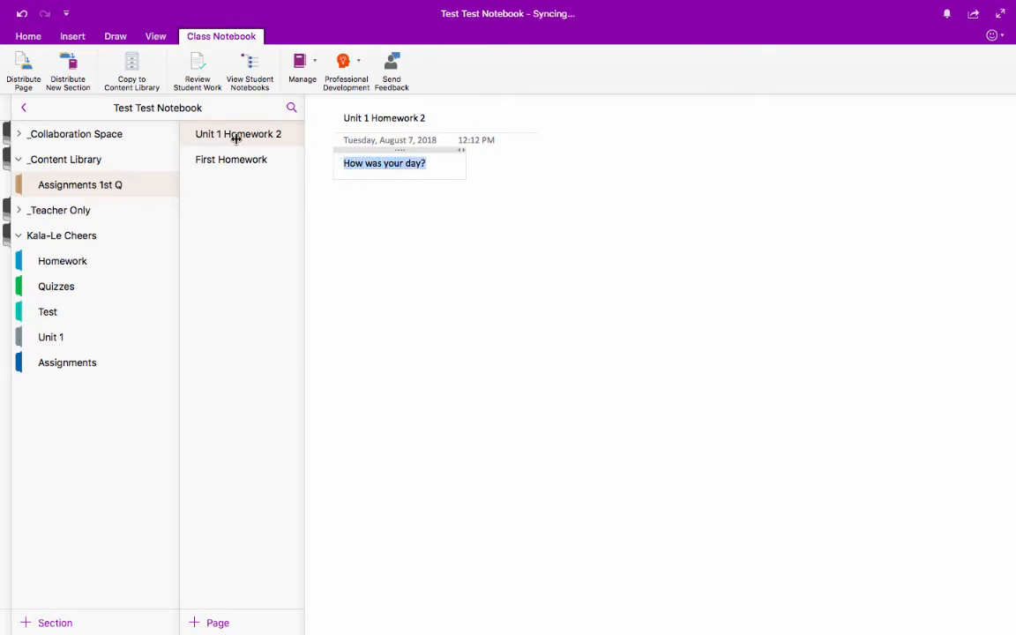
click(102, 38)
click(73, 37)
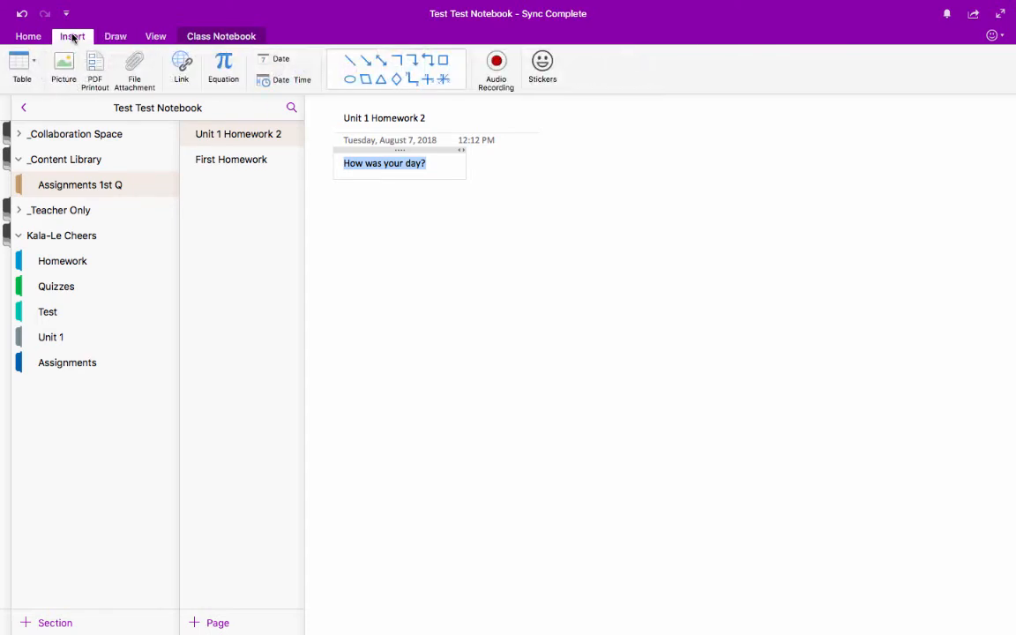
click(28, 36)
click(207, 59)
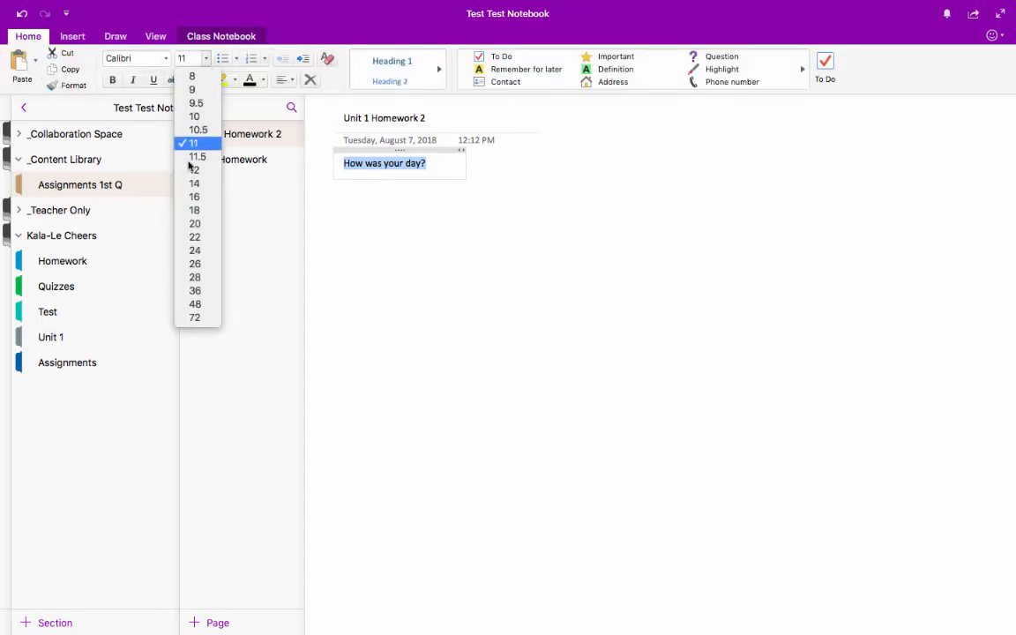
click(190, 224)
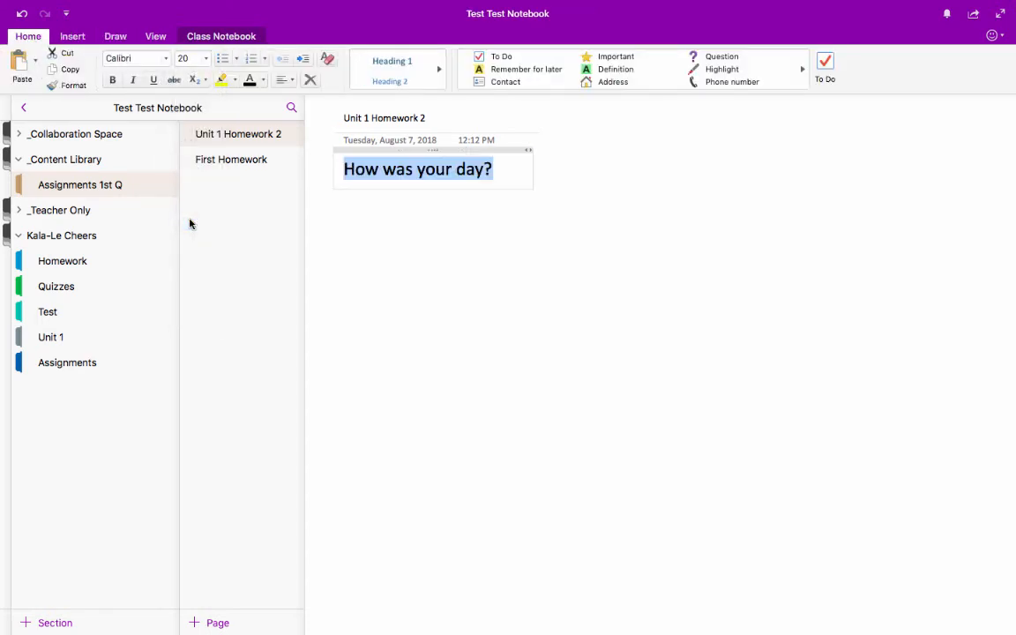
click(343, 276)
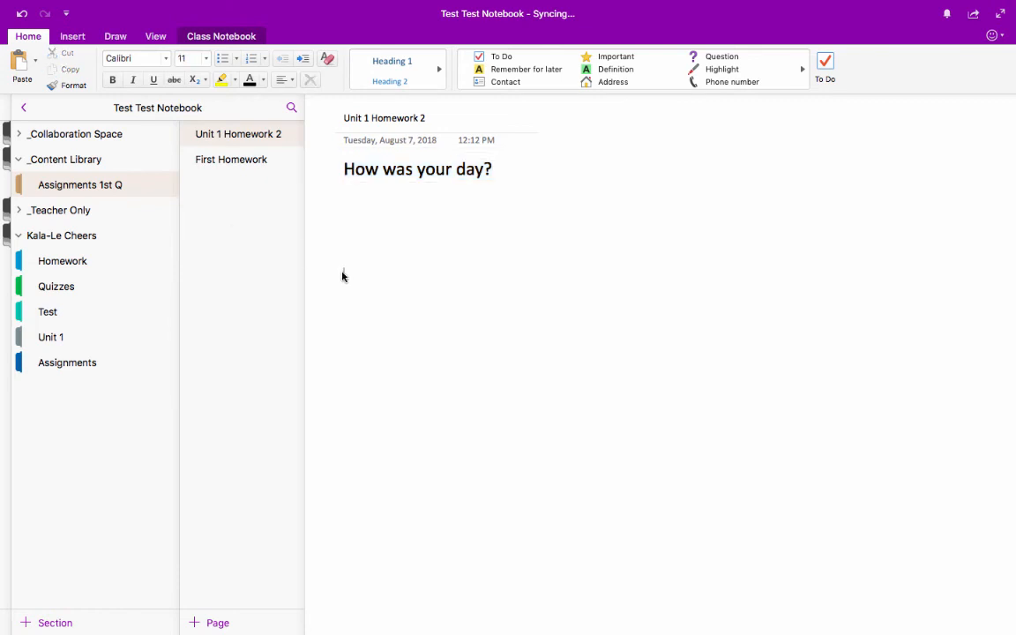